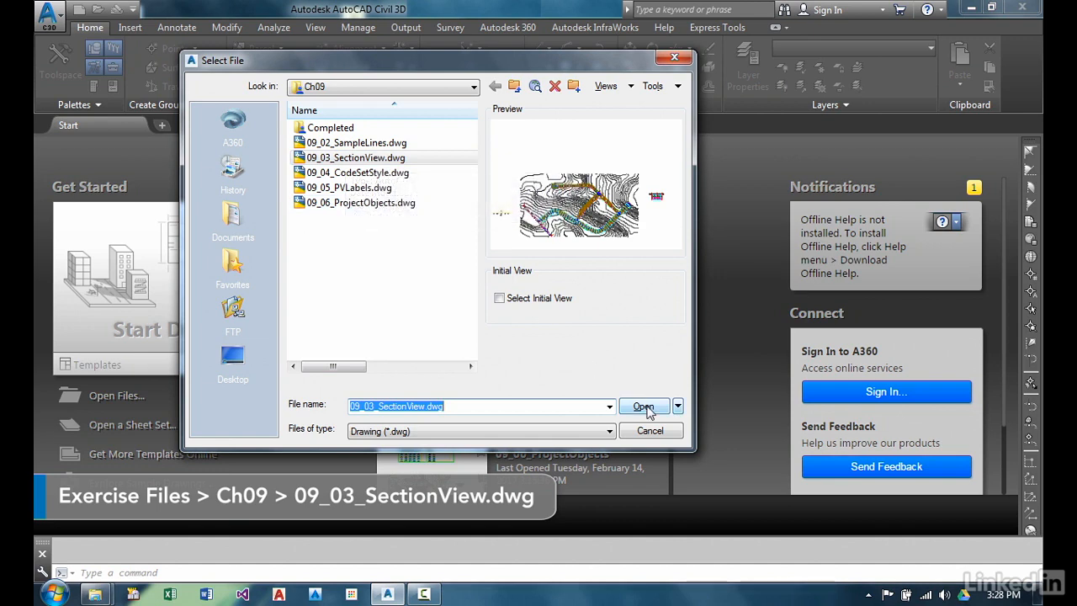
# Open the drawing 09_03_SectionView.dwg from the Ch09 folder
pyautogui.click(645, 407)
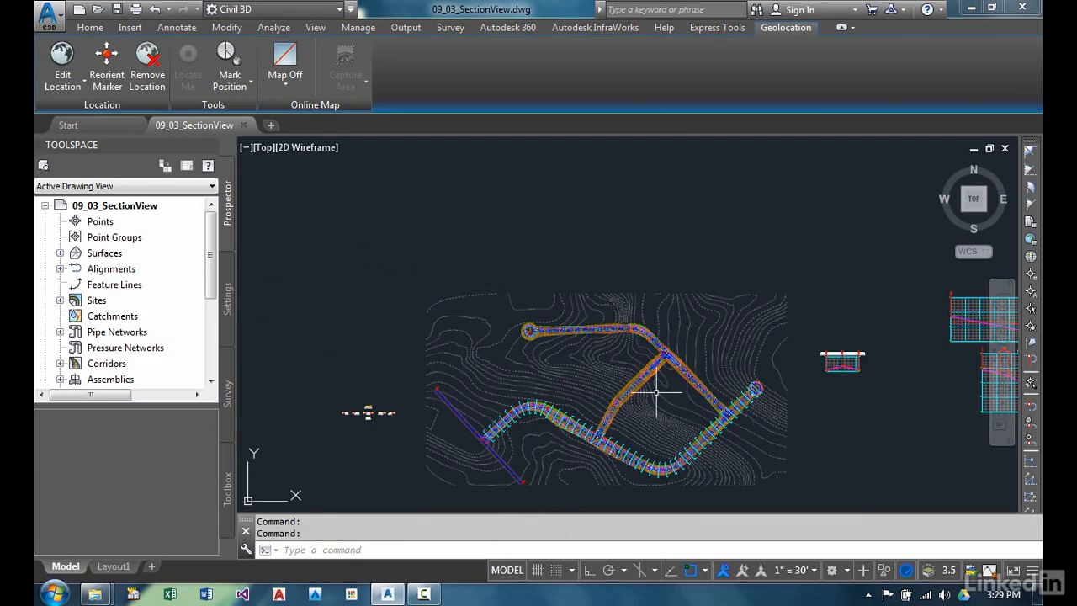
pyautogui.moveTo(685, 373); pyautogui.dragTo(558, 379, button='middle')
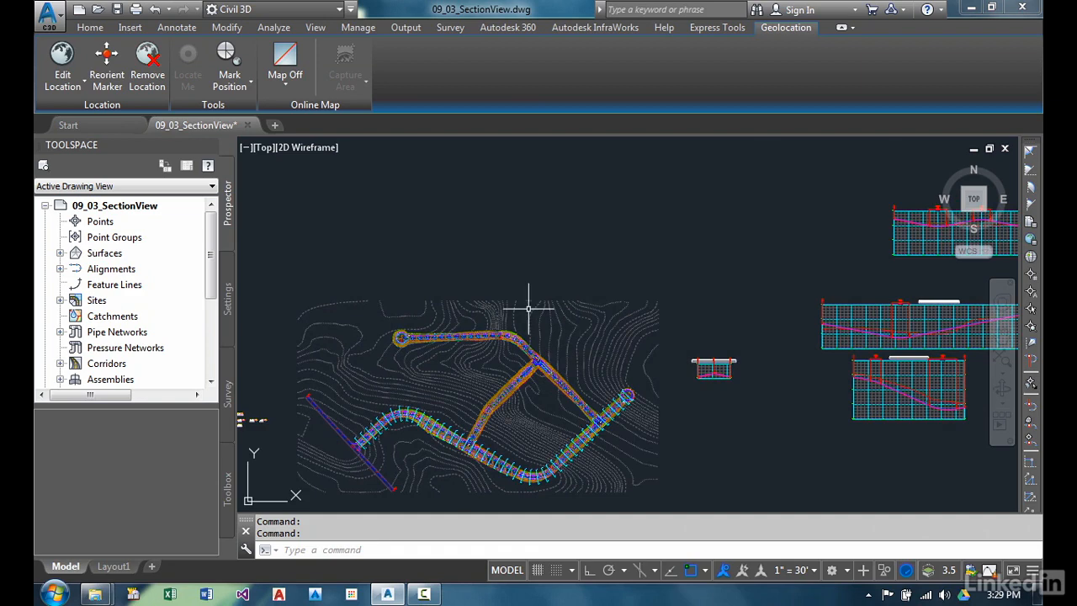
# Start creating multiple section views for Osceola Road, keeping sample line group SLG-Osceola Road, the automatic station range and the IM-Full 2x style
pyautogui.click(91, 28)
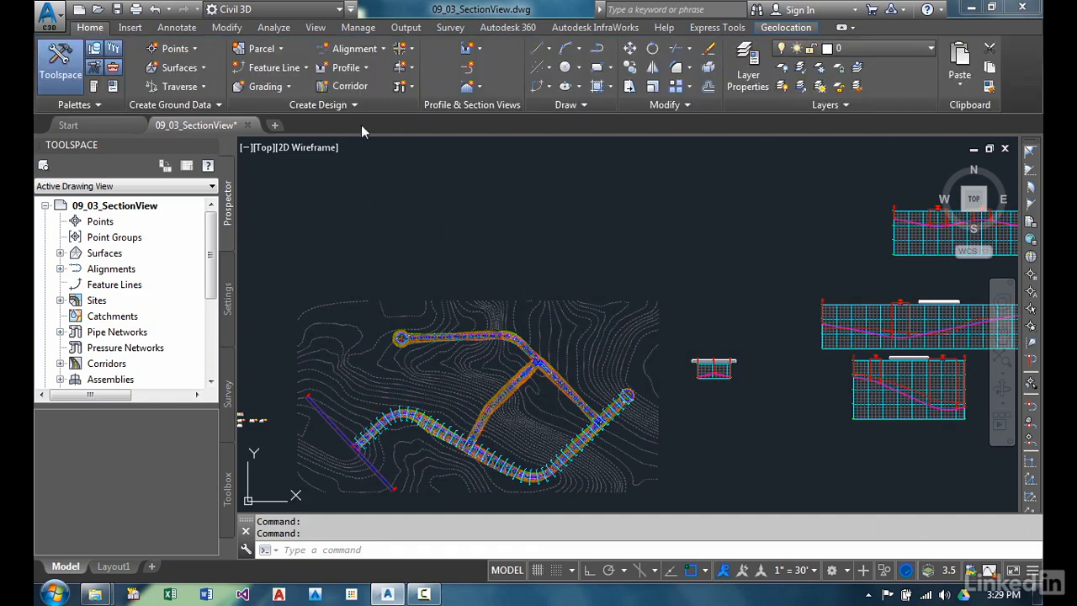
pyautogui.click(478, 88)
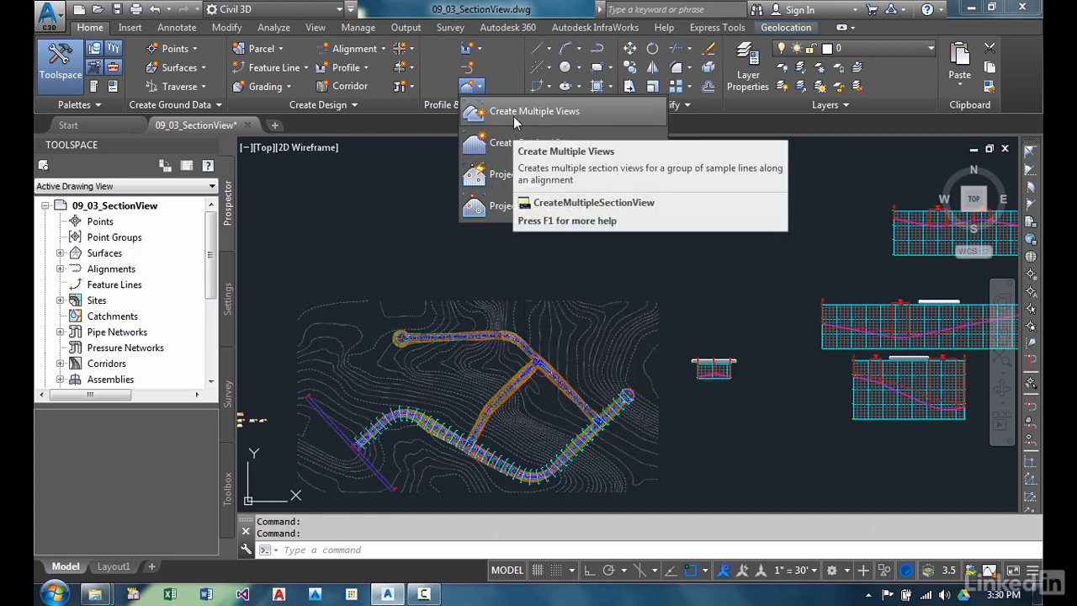
pyautogui.click(508, 118)
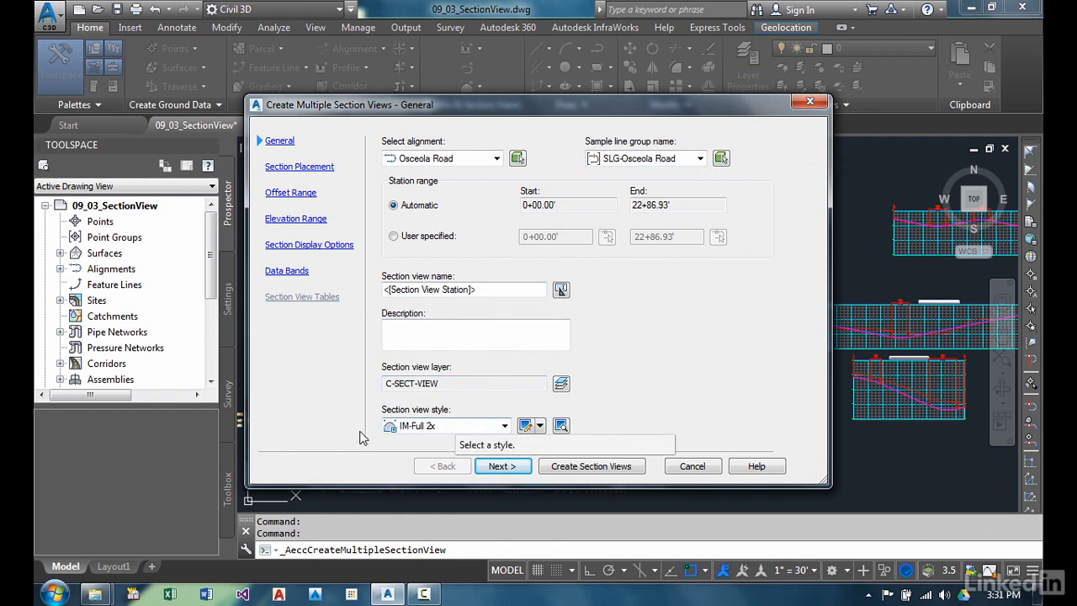
pyautogui.click(505, 468)
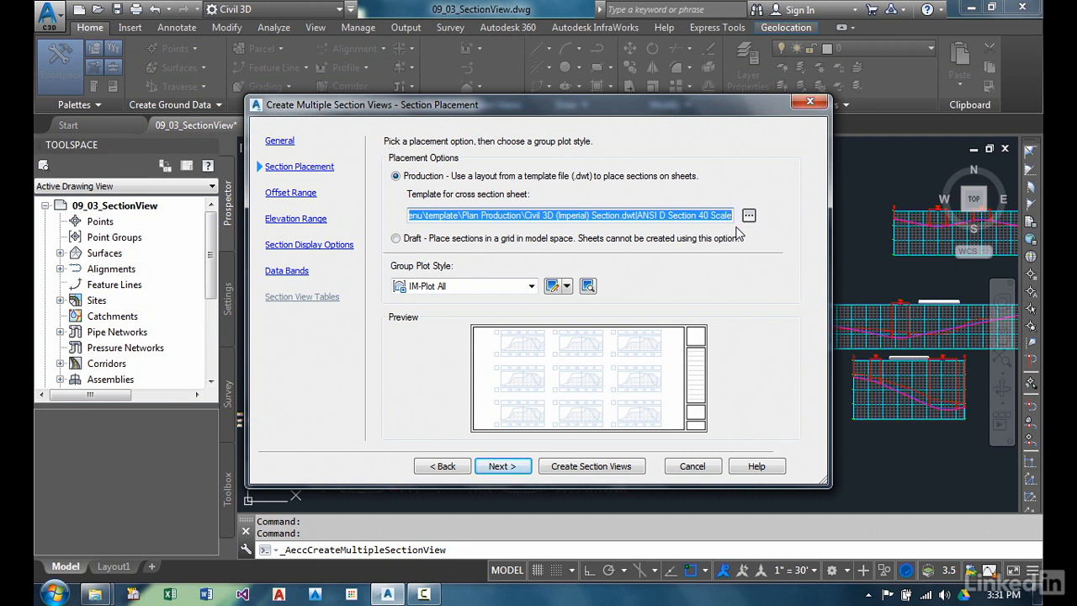
# Set the cross section sheet template to the ARCH D Section 20 Scale layout from Plan Production's Civil 3D (Imperial) Section.dwt
pyautogui.click(748, 217)
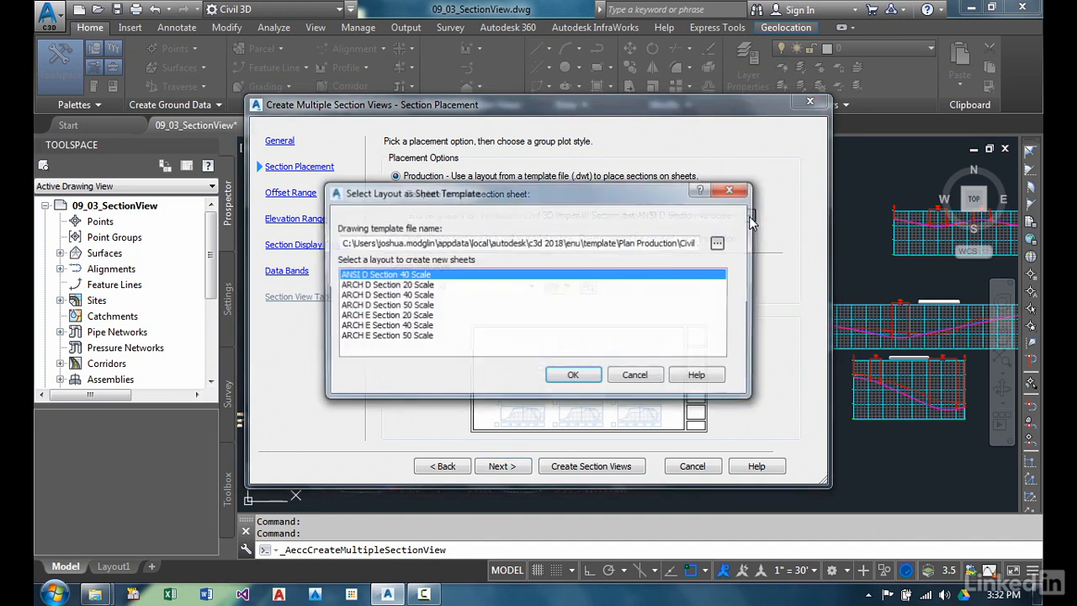
pyautogui.click(719, 244)
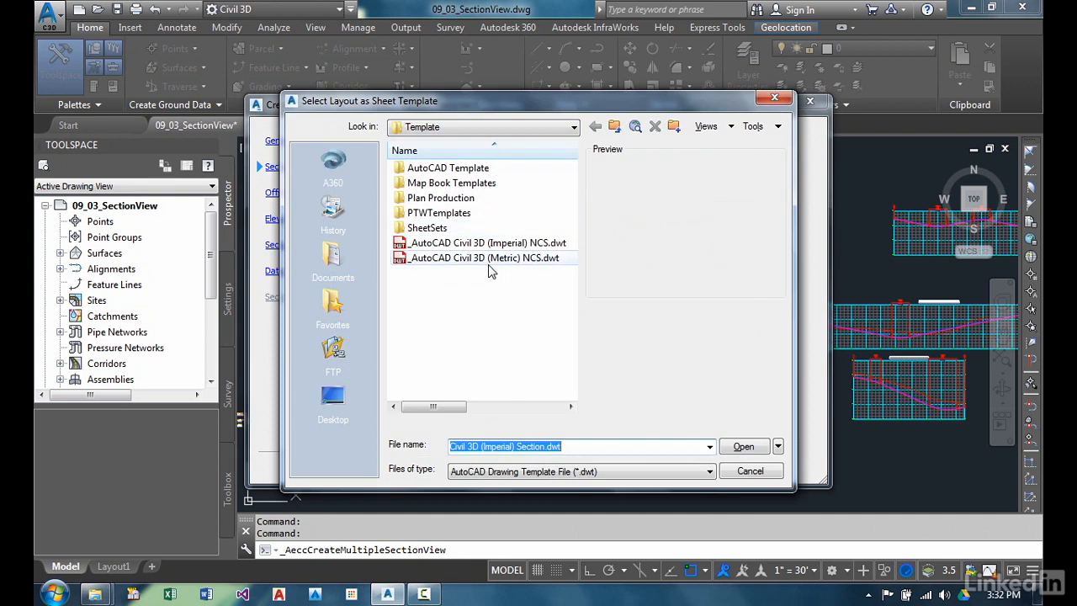
pyautogui.doubleClick(486, 203)
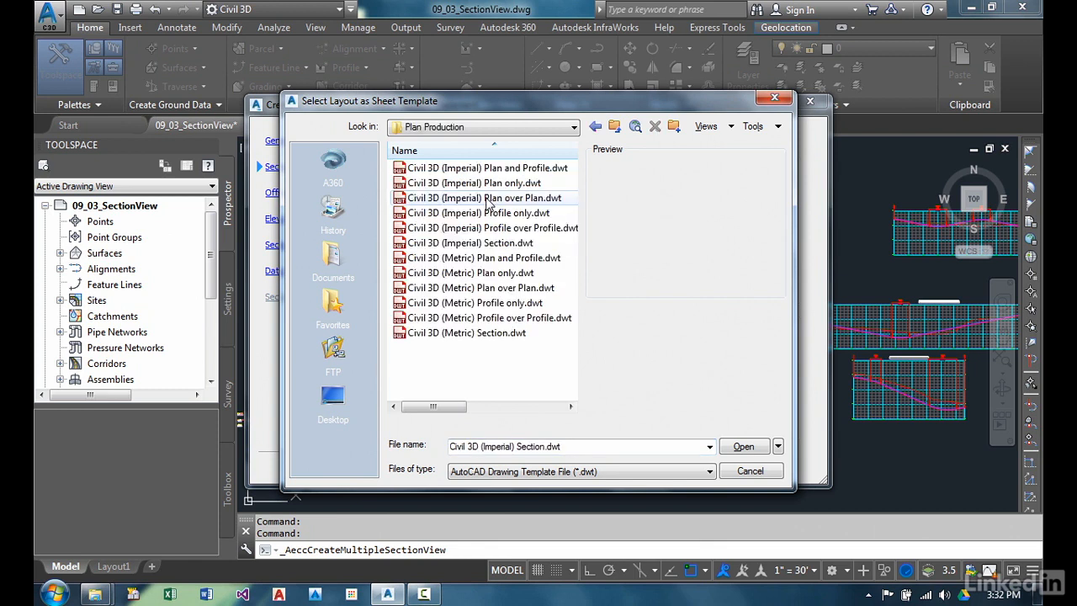
pyautogui.click(522, 243)
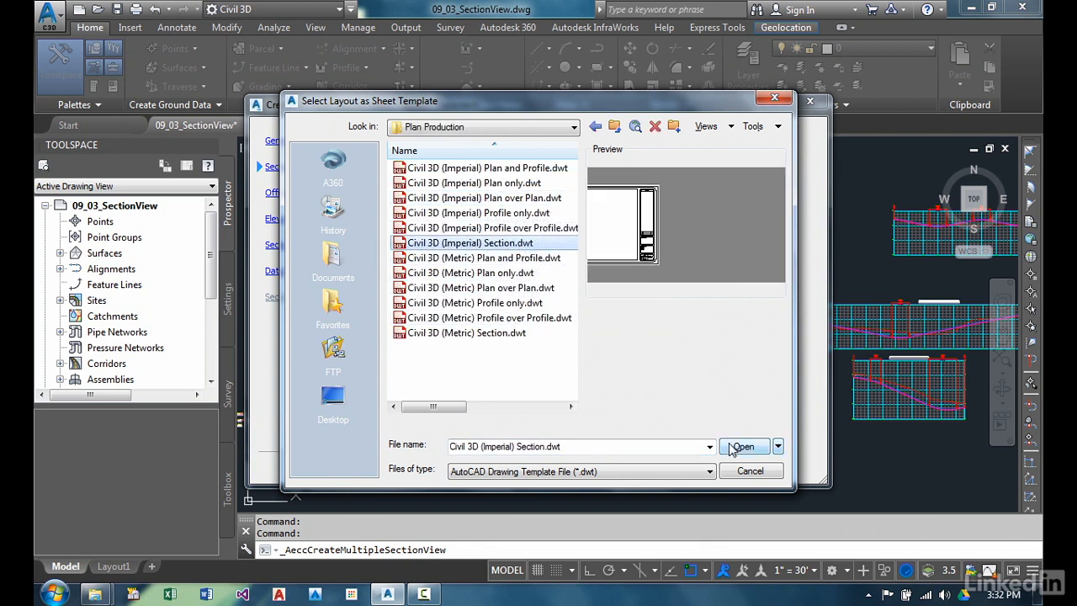
pyautogui.click(740, 447)
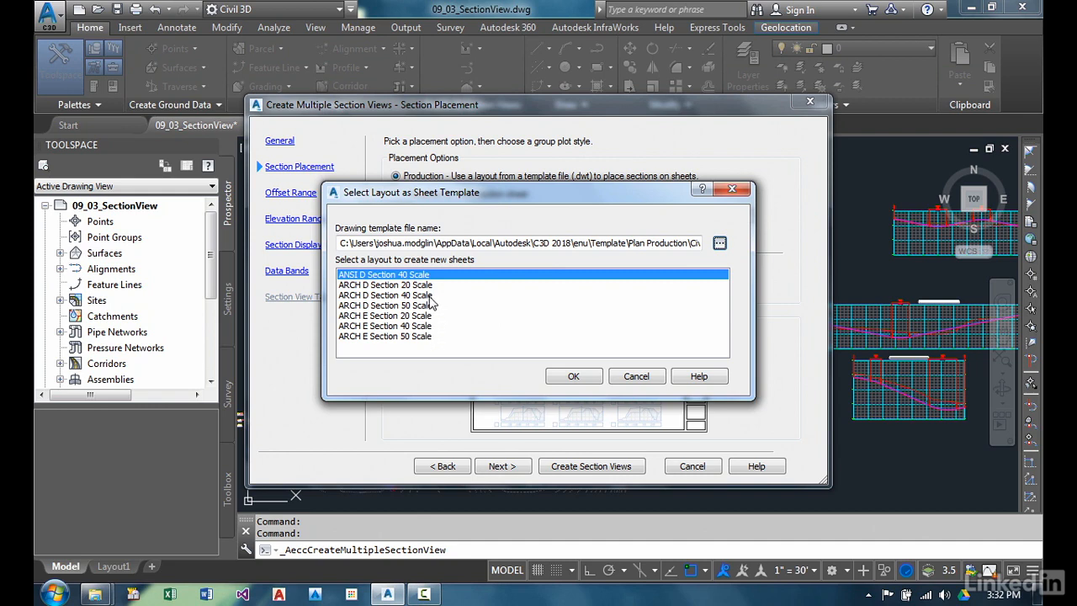
pyautogui.click(435, 286)
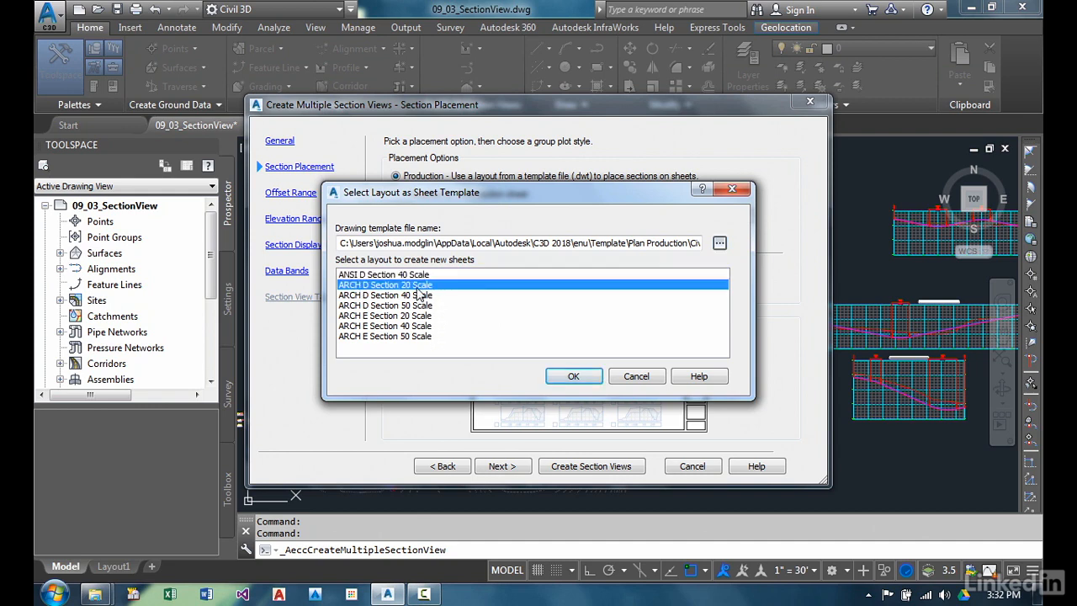
pyautogui.click(571, 377)
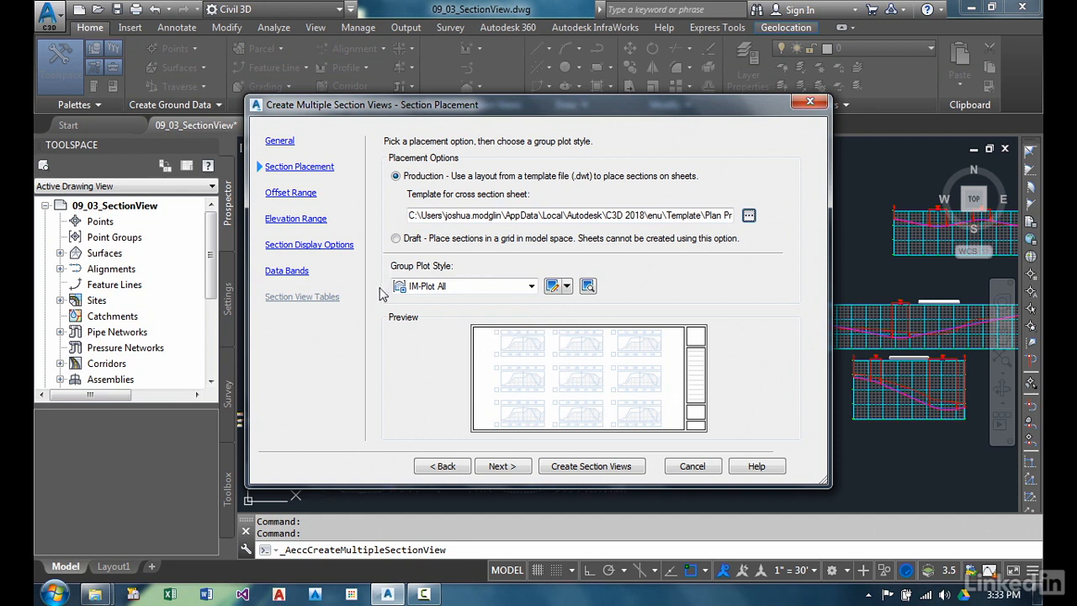
# Keep IM-Plot All, automatic offset and elevation ranges, the default section display and _No Bands, and place the section views above the site plan
pyautogui.click(502, 465)
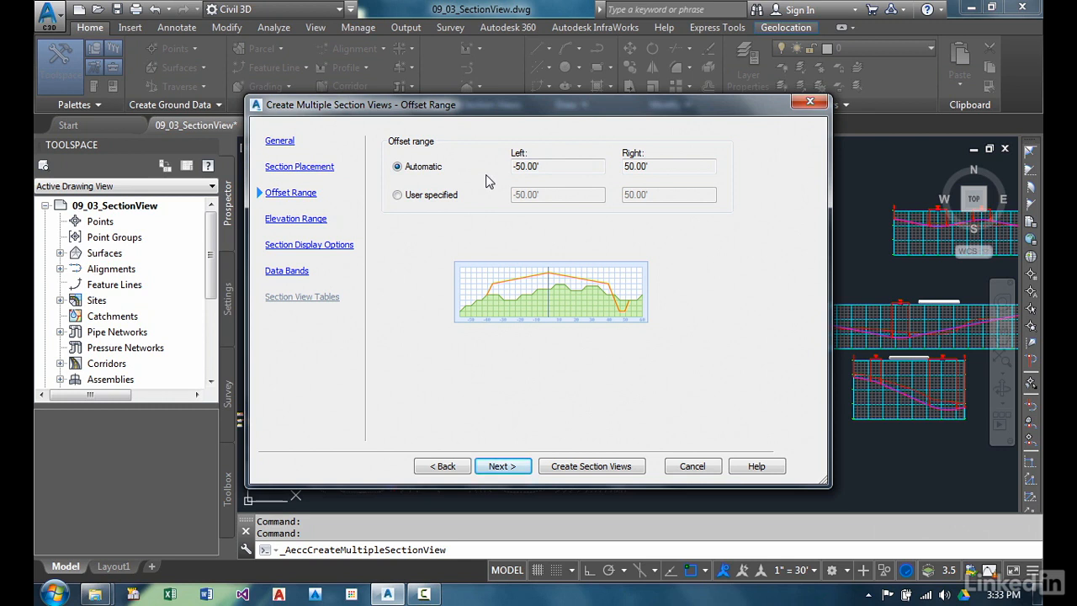
pyautogui.click(496, 468)
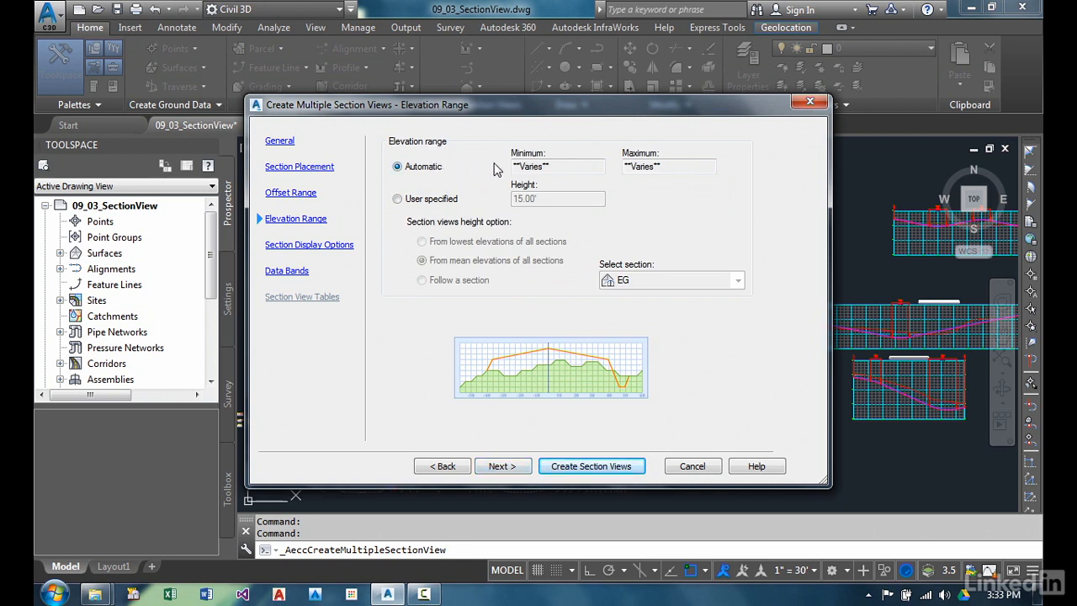
pyautogui.click(502, 466)
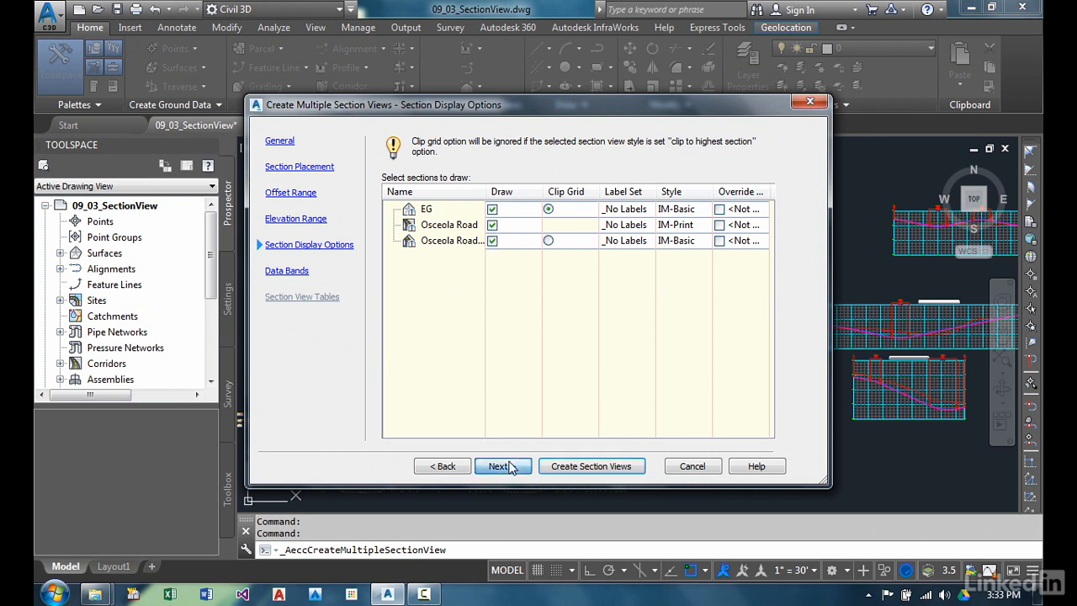
pyautogui.click(503, 466)
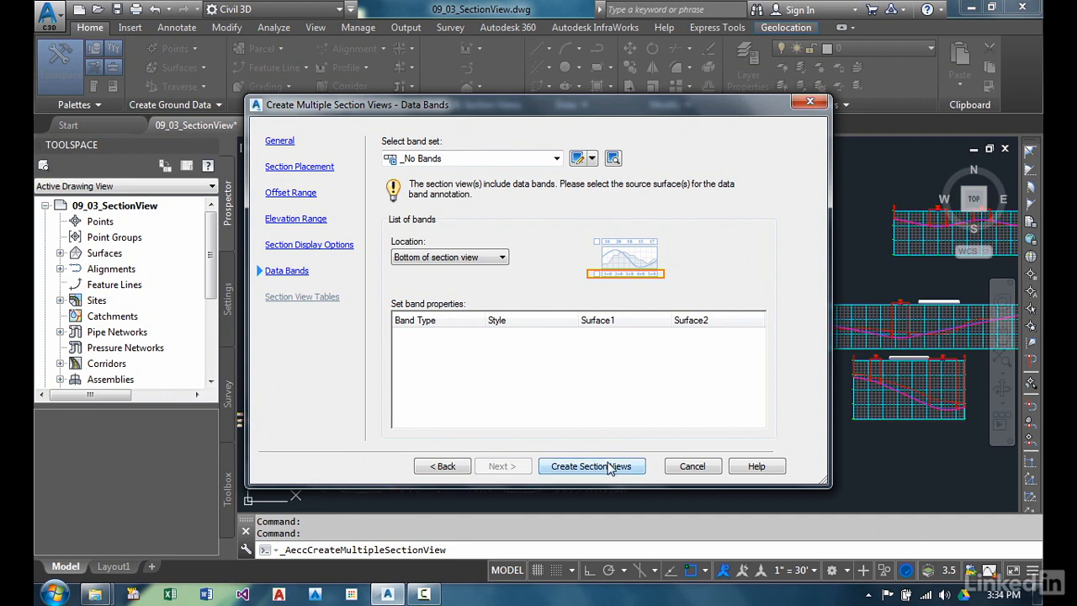
pyautogui.click(609, 468)
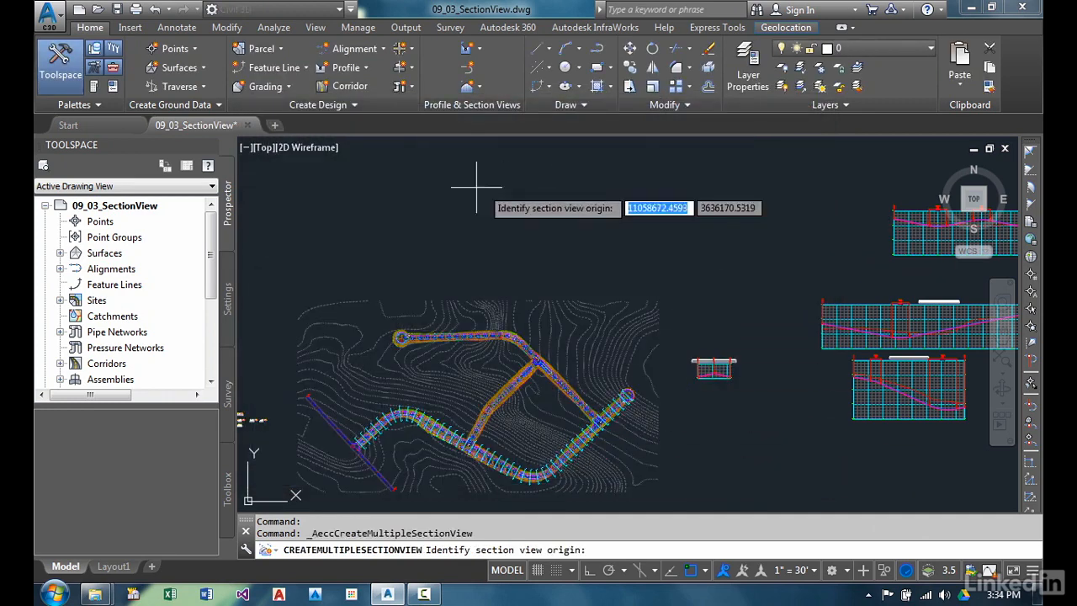
pyautogui.click(367, 224)
# Examine the new section views up close, including the grids, station titles and corridor sections at 0+50.00 and 3+00.00
pyautogui.moveTo(428, 257); pyautogui.dragTo(393, 337, button='middle')
pyautogui.scroll(6, 393, 337)
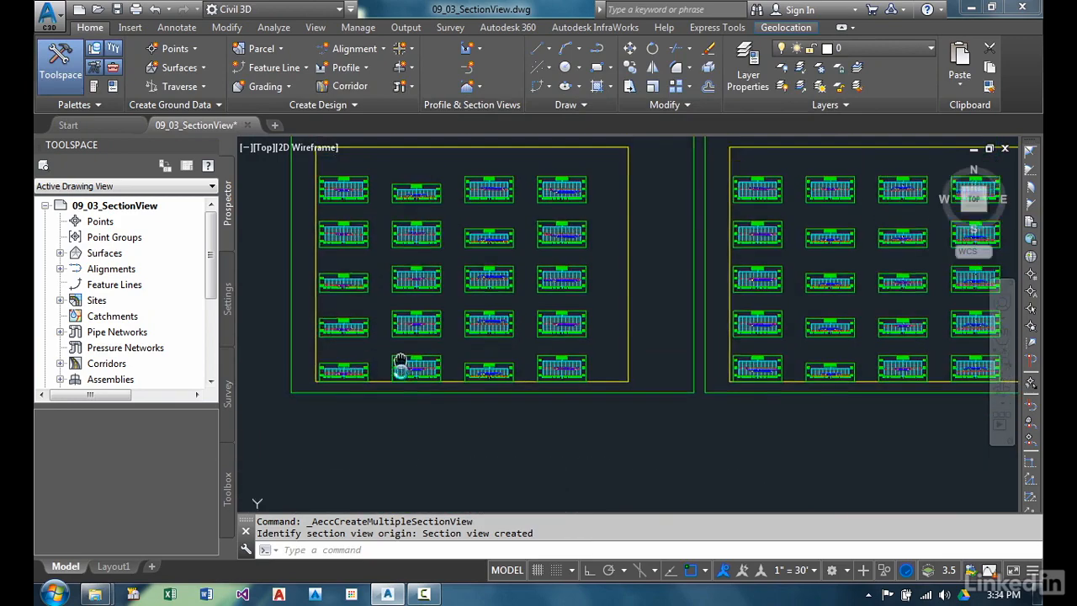
pyautogui.scroll(4, 310, 435)
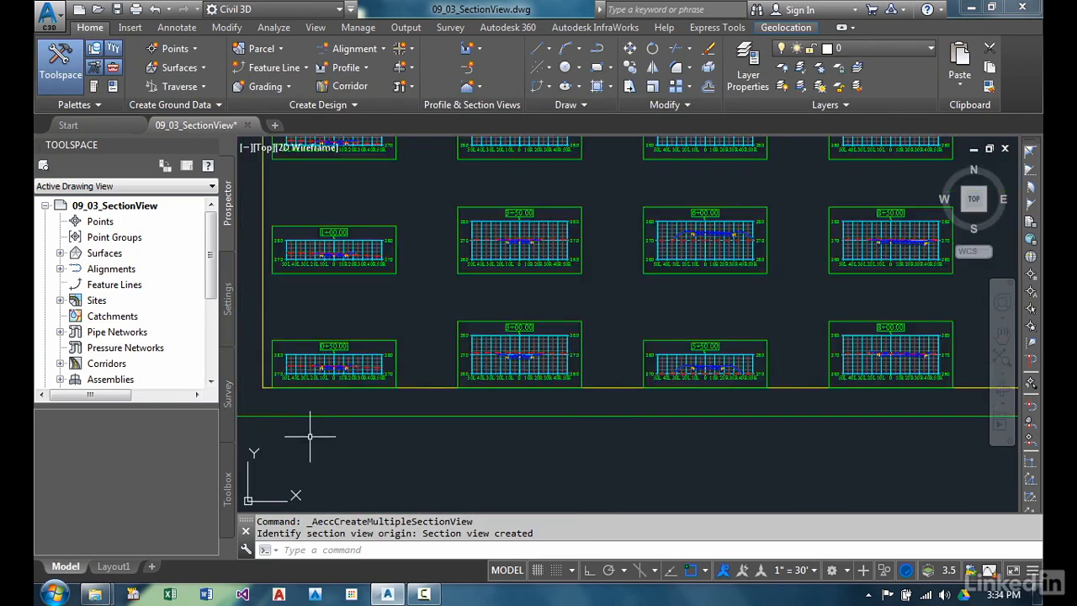
pyautogui.scroll(-2, 345, 324)
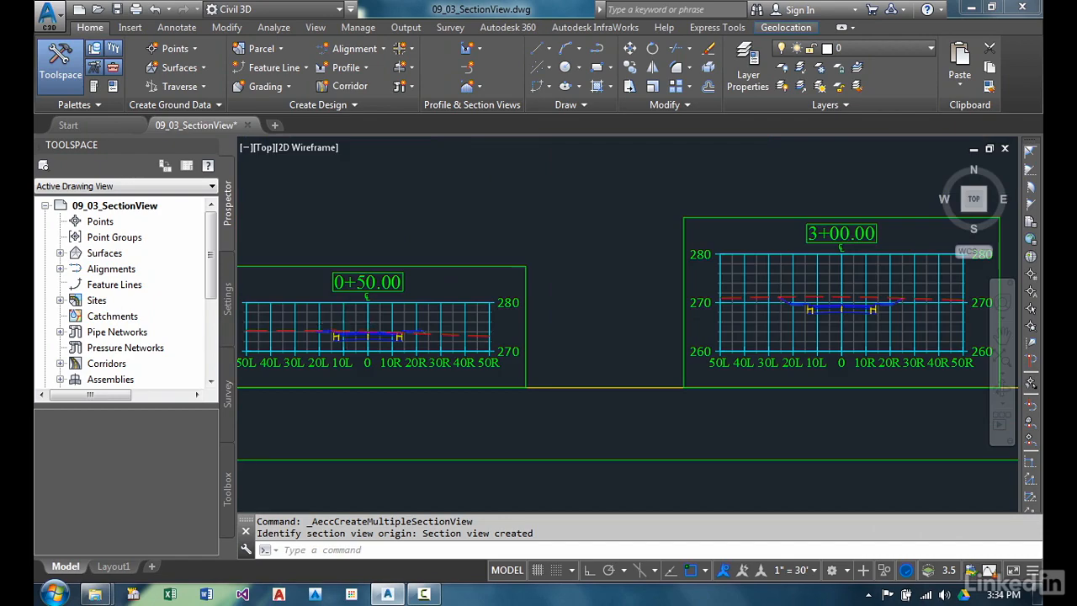
pyautogui.scroll(-3, 410, 315)
pyautogui.moveTo(656, 290); pyautogui.dragTo(431, 315, button='middle')
pyautogui.moveTo(627, 300)
pyautogui.mouseDown(button='middle')
pyautogui.moveTo(675, 332)
pyautogui.moveTo(754, 420)
pyautogui.mouseUp(button='middle')
pyautogui.moveTo(567, 261); pyautogui.dragTo(732, 452, button='middle')
pyautogui.scroll(-2, 636, 368)
pyautogui.moveTo(614, 432); pyautogui.dragTo(579, 274, button='middle')
pyautogui.scroll(4, 529, 353)
pyautogui.scroll(2, 614, 382)
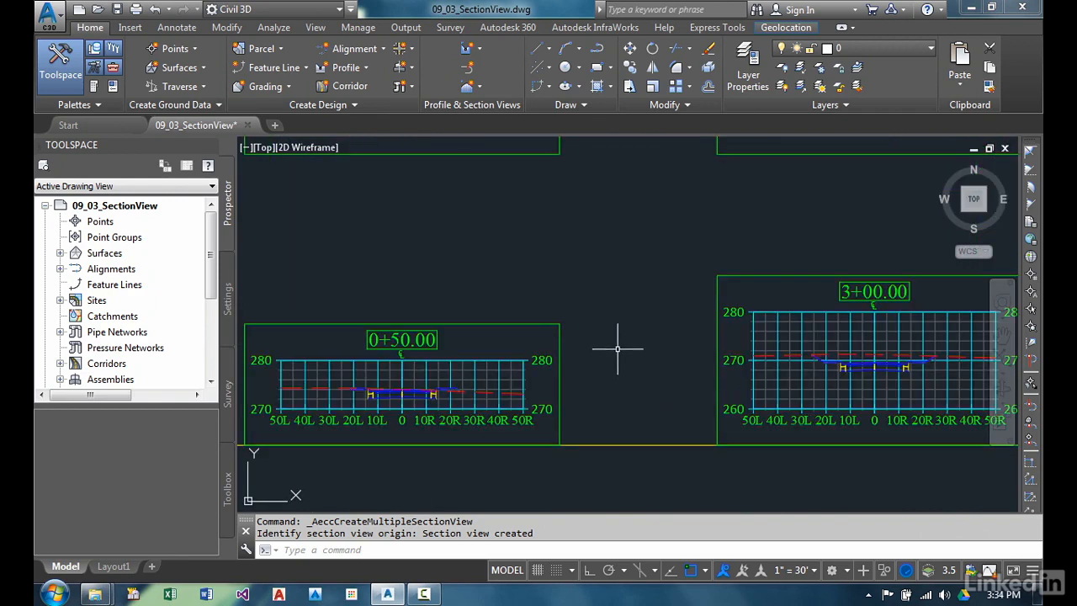
pyautogui.moveTo(344, 300); pyautogui.dragTo(543, 330, button='middle')
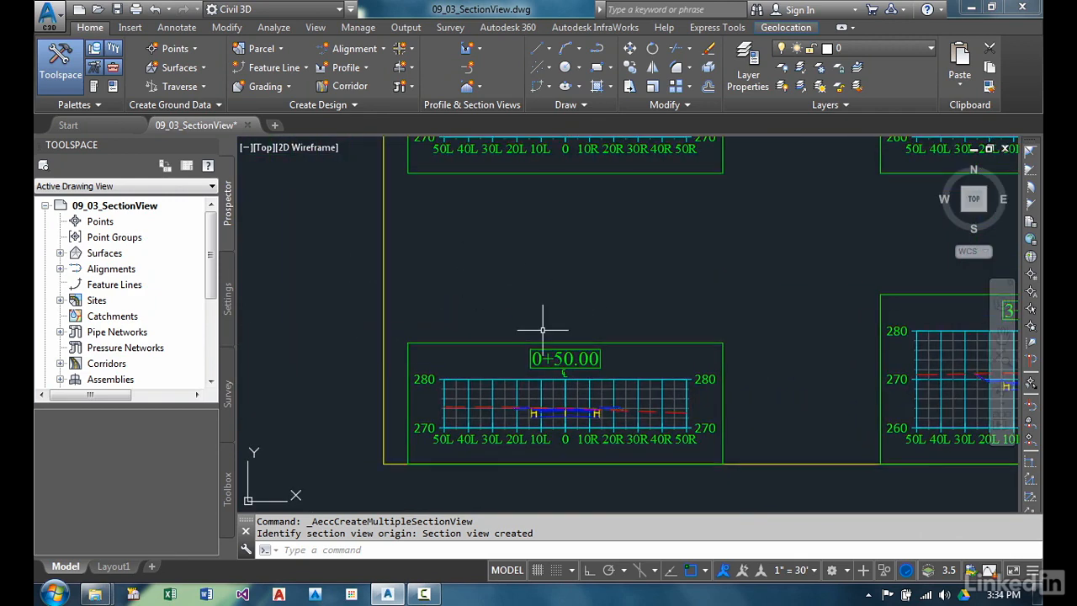
# Review how the section views are arranged across the sheet frames, from the first sheet to the last
pyautogui.scroll(-2, 543, 330)
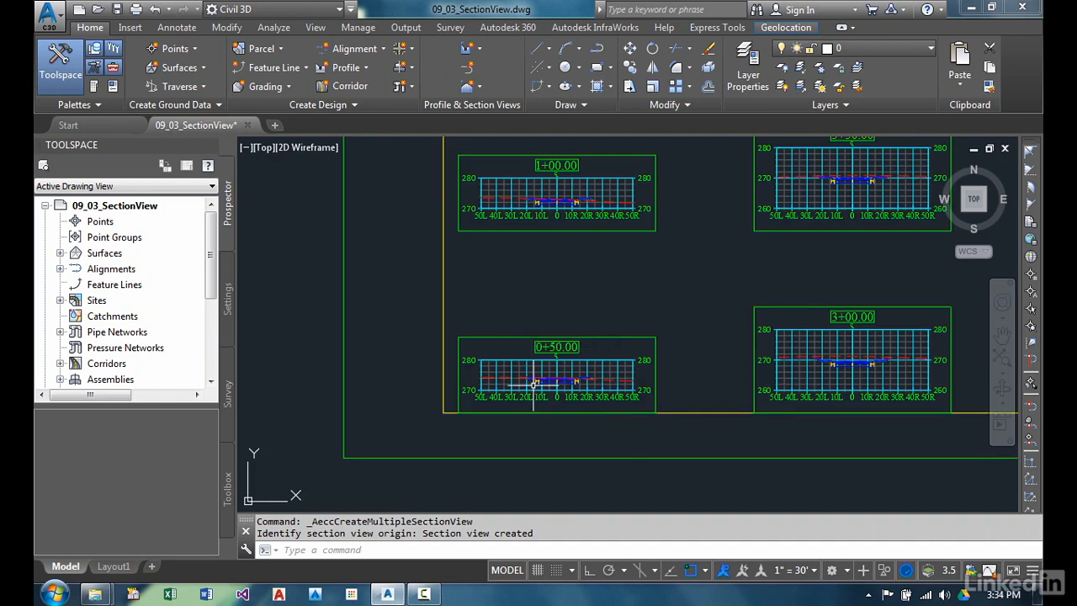
pyautogui.scroll(-3, 555, 337)
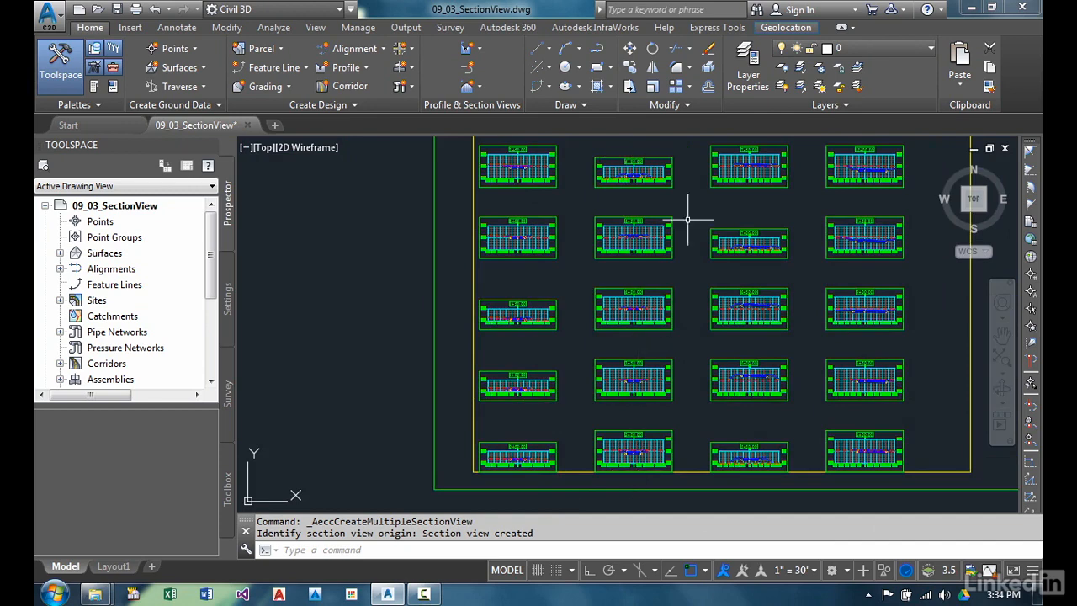
pyautogui.scroll(-2, 740, 278)
pyautogui.scroll(-2, 521, 303)
pyautogui.moveTo(648, 298); pyautogui.dragTo(579, 300, button='middle')
pyautogui.moveTo(452, 216); pyautogui.dragTo(563, 217, button='middle')
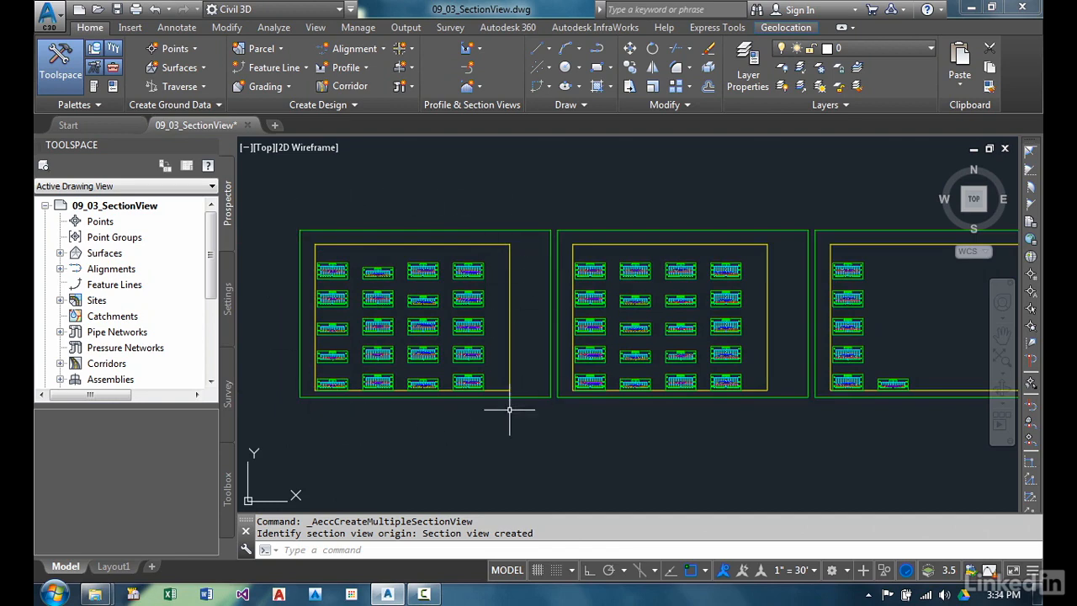
pyautogui.moveTo(770, 349); pyautogui.dragTo(666, 370, button='middle')
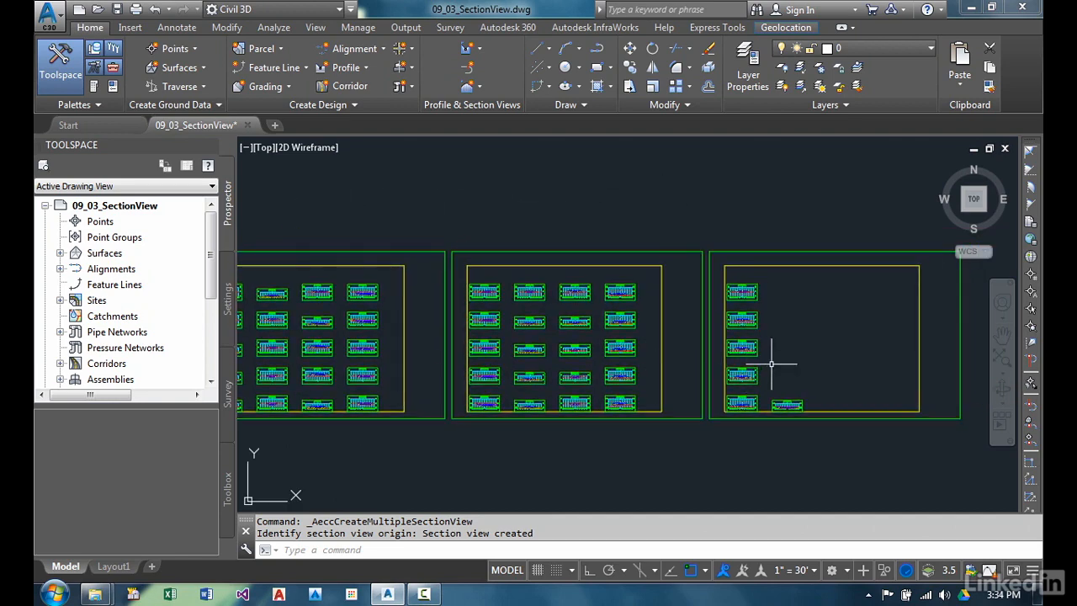